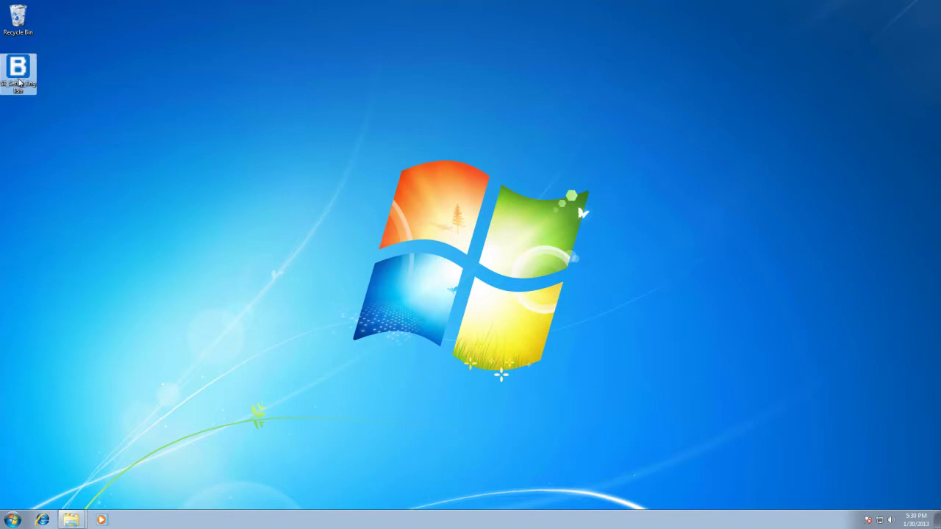
Move the Barker setup icon from the top-left corner to the middle-left of the desktop.
{"action": "left_click_drag", "start_coordinate": [18, 83], "coordinate": [242, 174]}
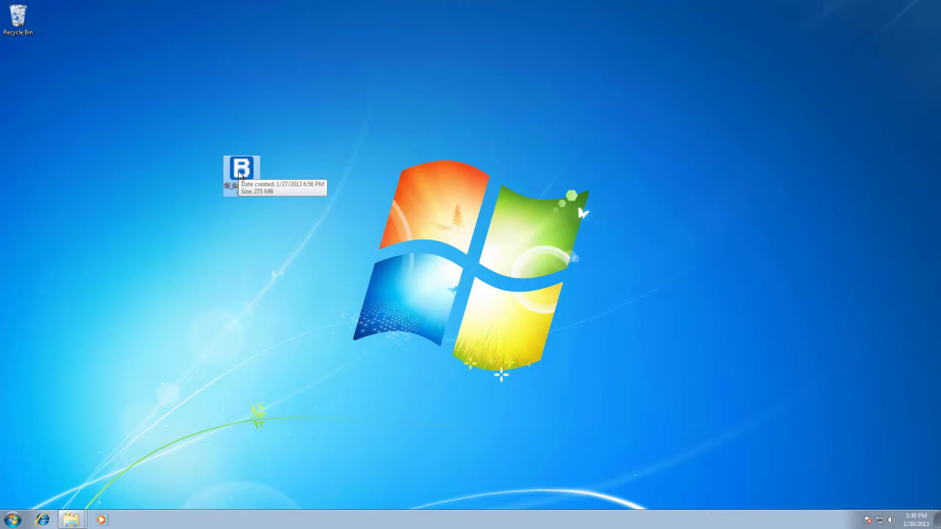
Launch the Barker Cabinets setup and read through both paragraphs of its overwrite warning.
{"action": "double_click", "coordinate": [240, 174]}
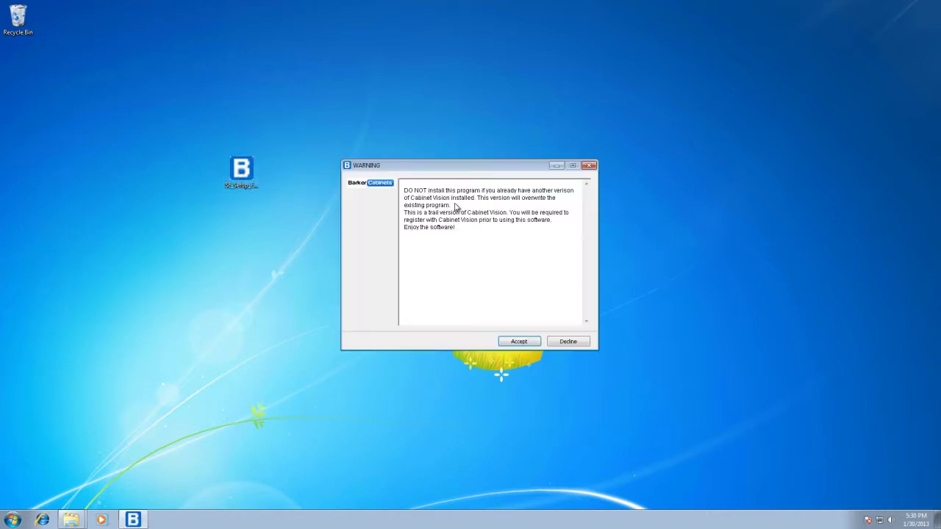
{"action": "left_click_drag", "start_coordinate": [453, 206], "coordinate": [408, 191]}
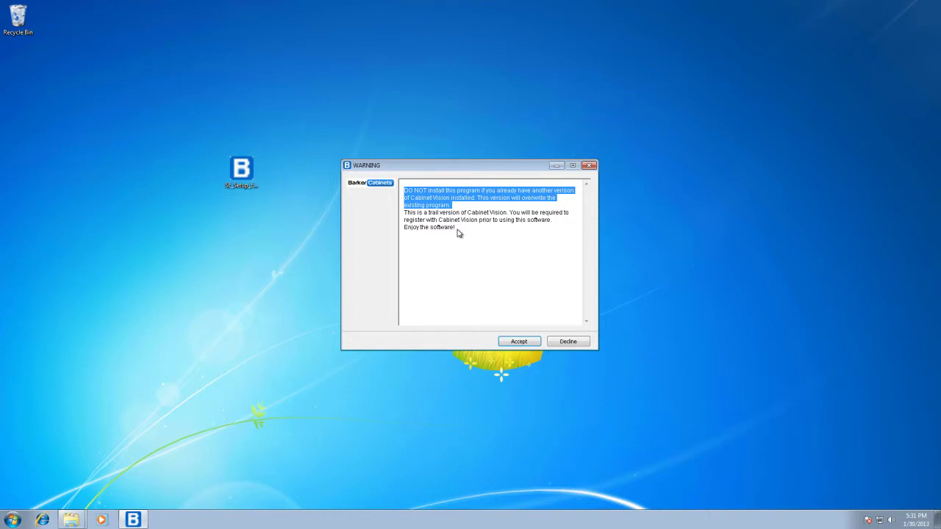
{"action": "left_click", "coordinate": [458, 233]}
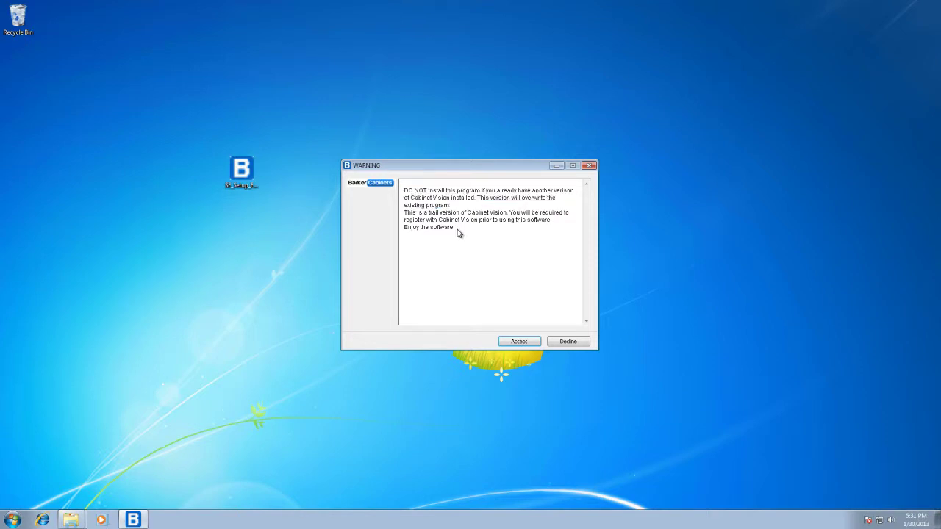
{"action": "left_click_drag", "start_coordinate": [457, 230], "coordinate": [404, 213]}
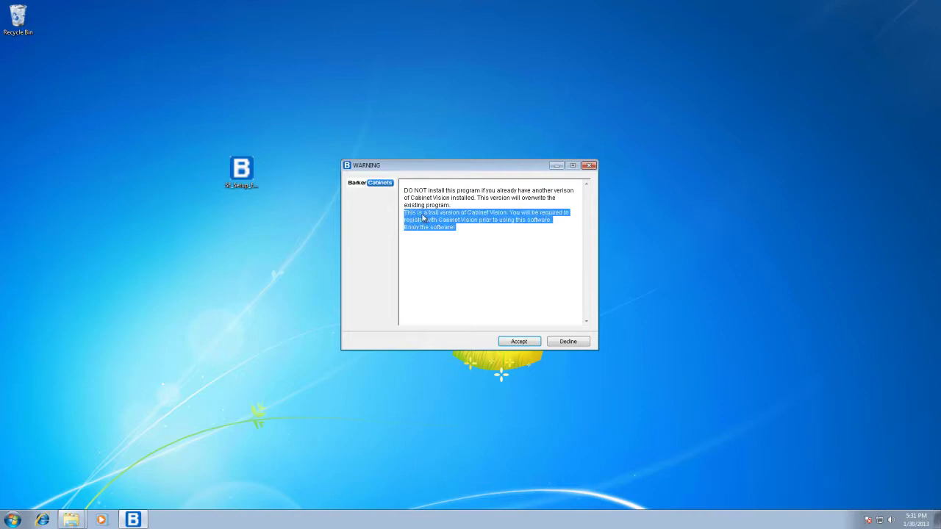
{"action": "left_click", "coordinate": [468, 233]}
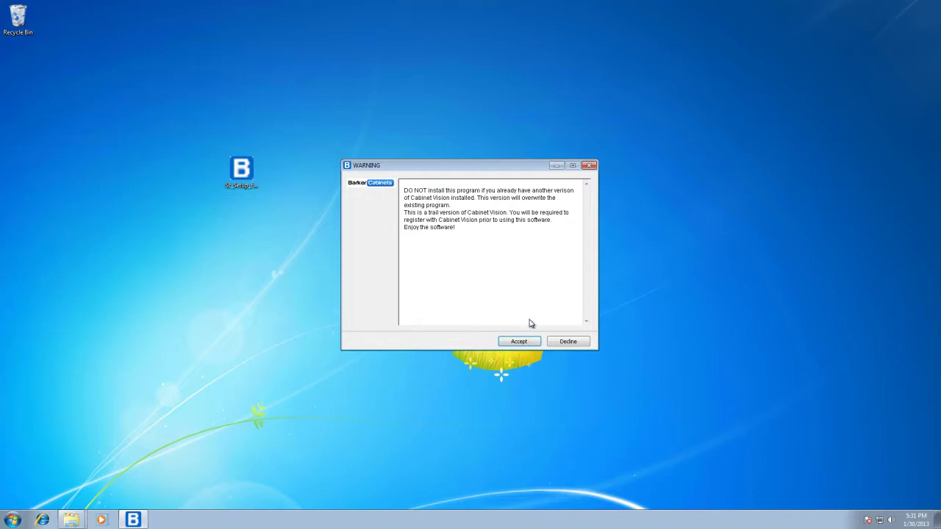
Accept the warning and install into the default C:\Planit\Solid_8_0\Database folder.
{"action": "left_click", "coordinate": [519, 341]}
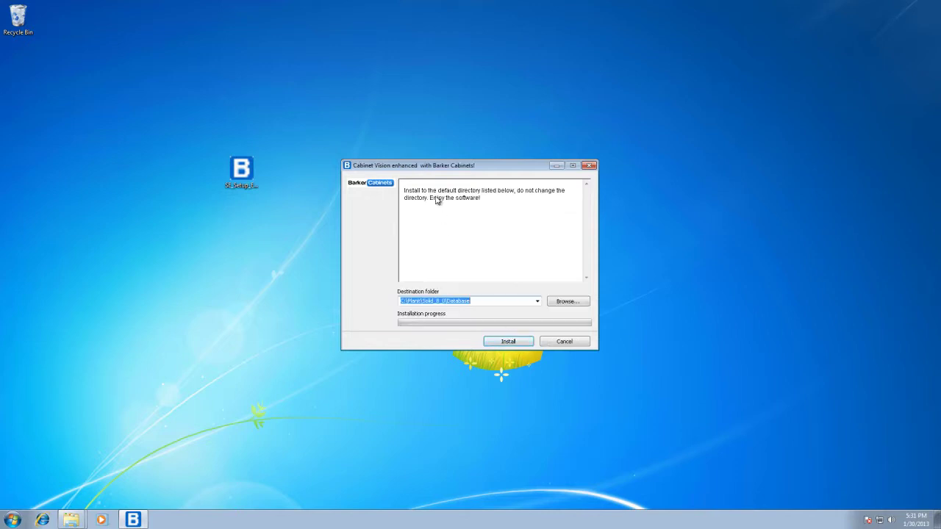
{"action": "triple_click", "coordinate": [485, 205]}
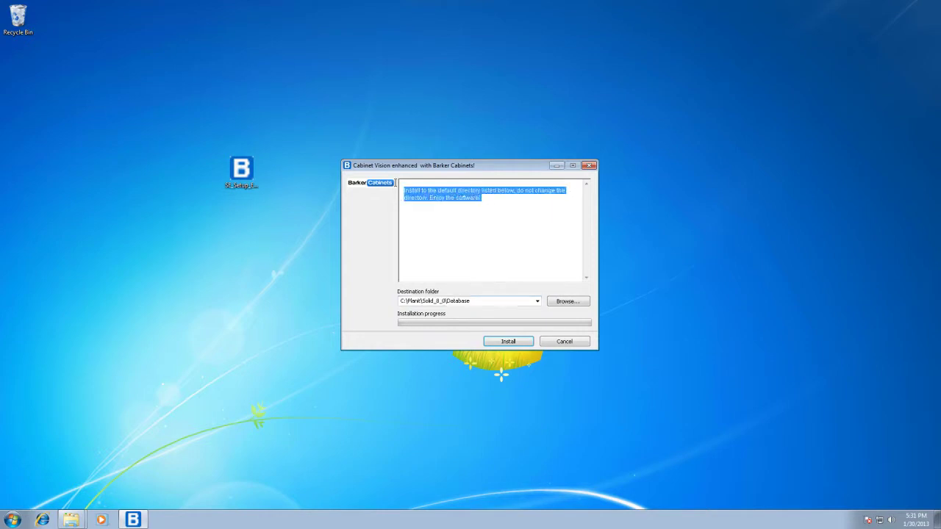
{"action": "left_click", "coordinate": [481, 217]}
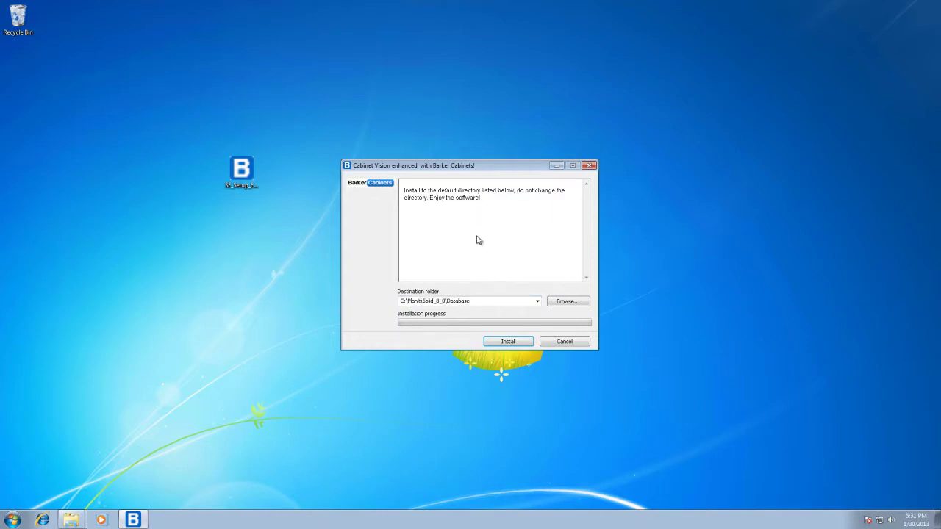
{"action": "left_click", "coordinate": [506, 342]}
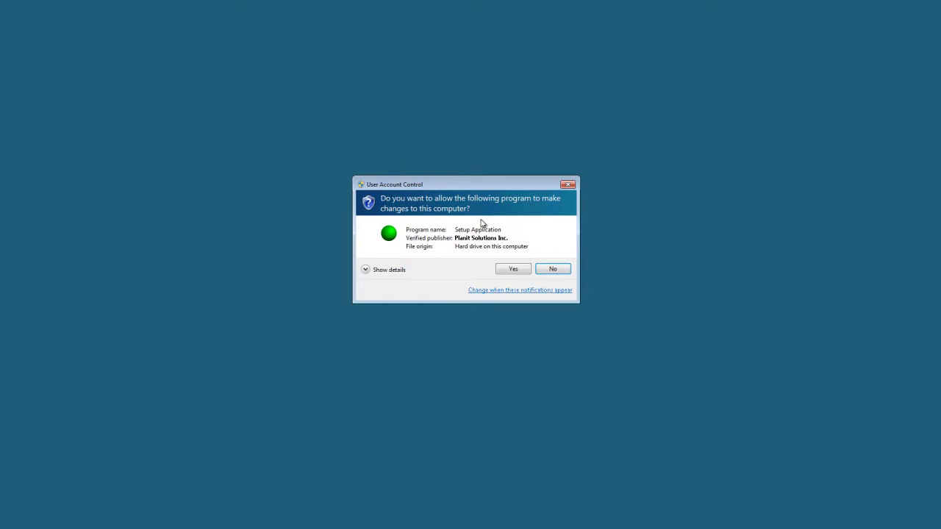
Allow the Setup Application to make changes and continue with English as the language.
{"action": "left_click", "coordinate": [504, 271]}
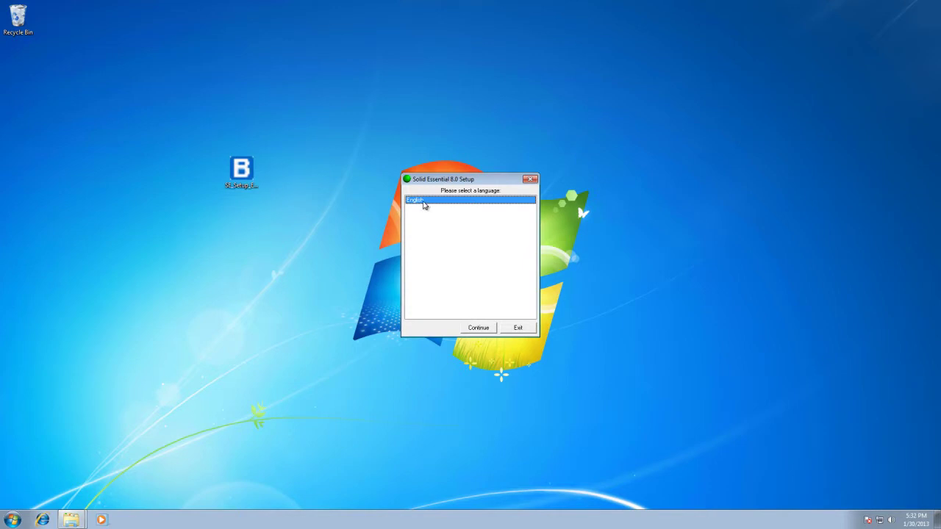
{"action": "left_click", "coordinate": [479, 329]}
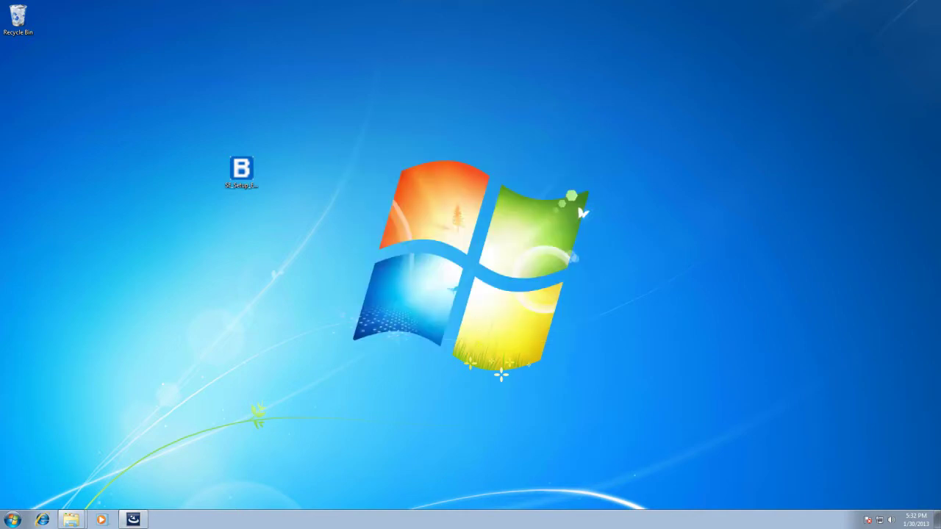
Accept the license agreement, keep the C:\Planit\ destination, and finish the installation.
{"action": "left_click", "coordinate": [524, 347]}
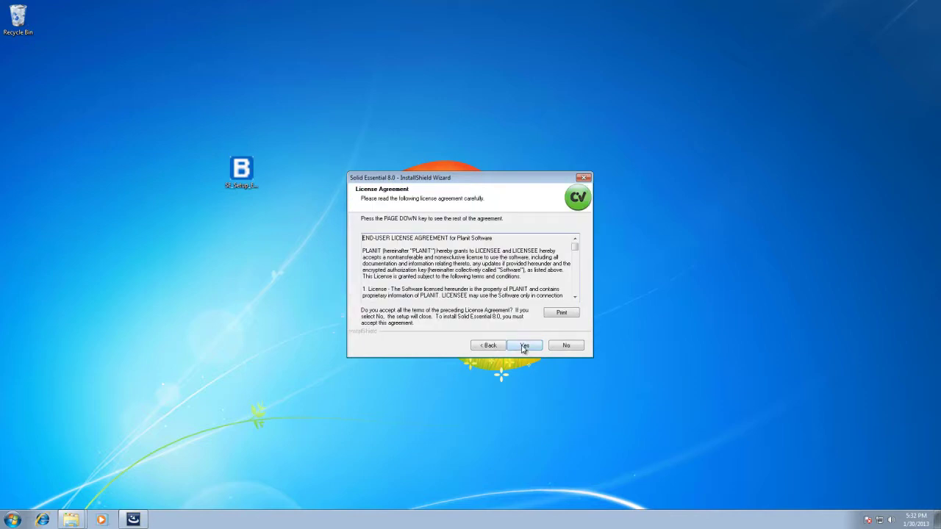
{"action": "left_click", "coordinate": [524, 346]}
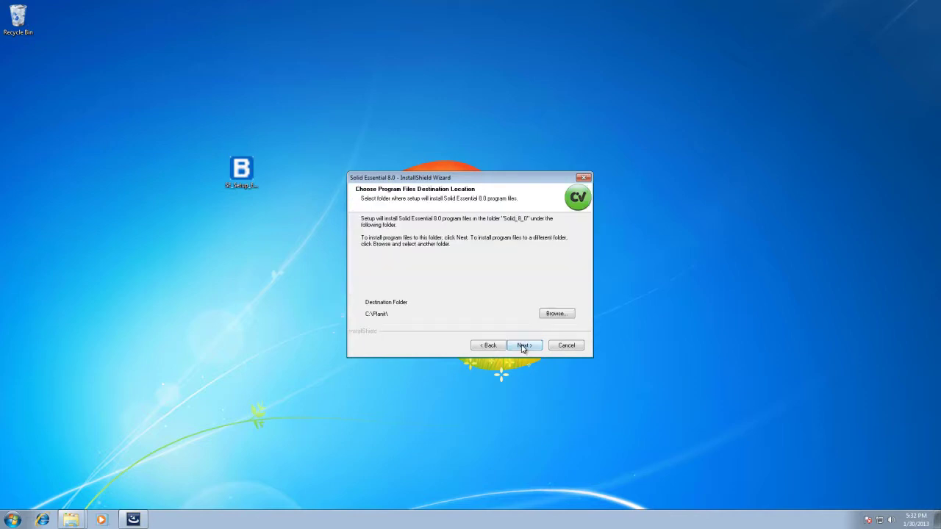
{"action": "left_click", "coordinate": [524, 345]}
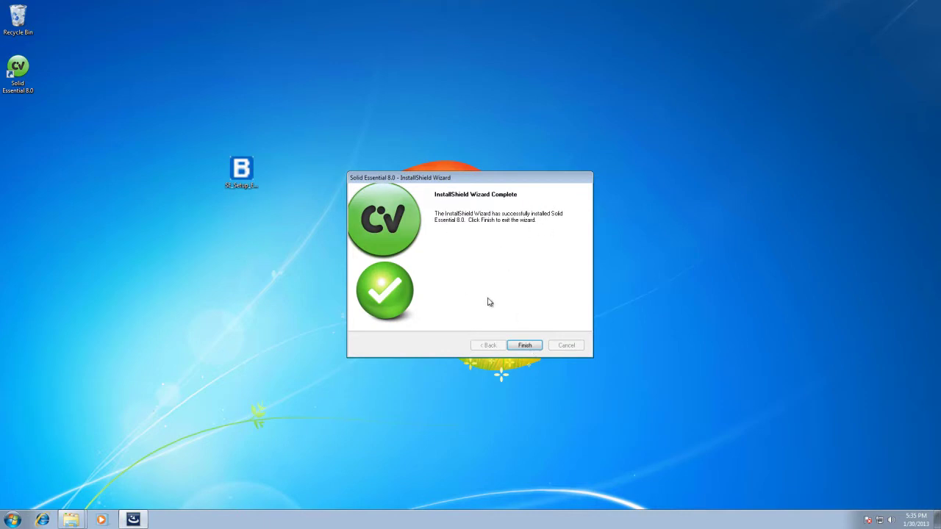
{"action": "left_click", "coordinate": [525, 347]}
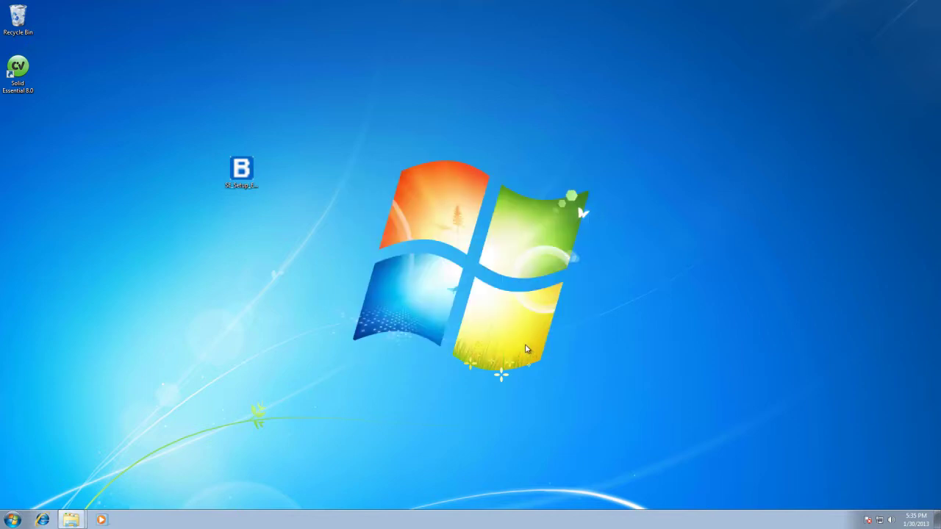
Start Solid Essential 8.0 from its desktop shortcut and request a Trial license.
{"action": "double_click", "coordinate": [21, 70]}
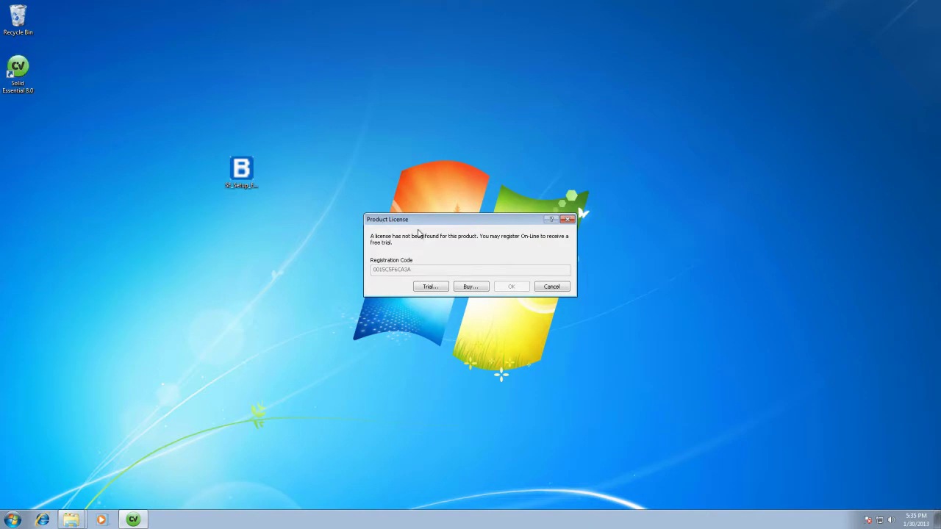
{"action": "left_click", "coordinate": [430, 287]}
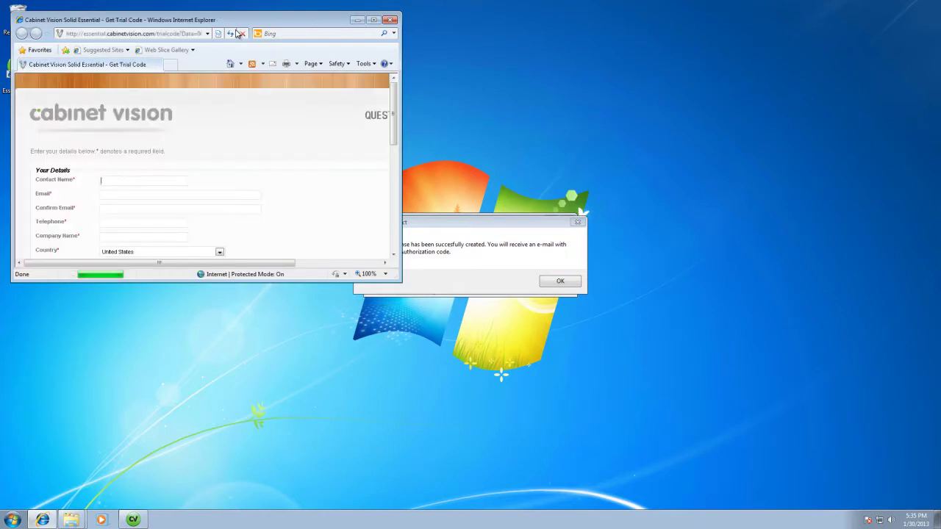
Maximize the Internet Explorer trial code page, then close the browser.
{"action": "left_click_drag", "start_coordinate": [236, 22], "coordinate": [375, 63]}
{"action": "double_click", "coordinate": [375, 61]}
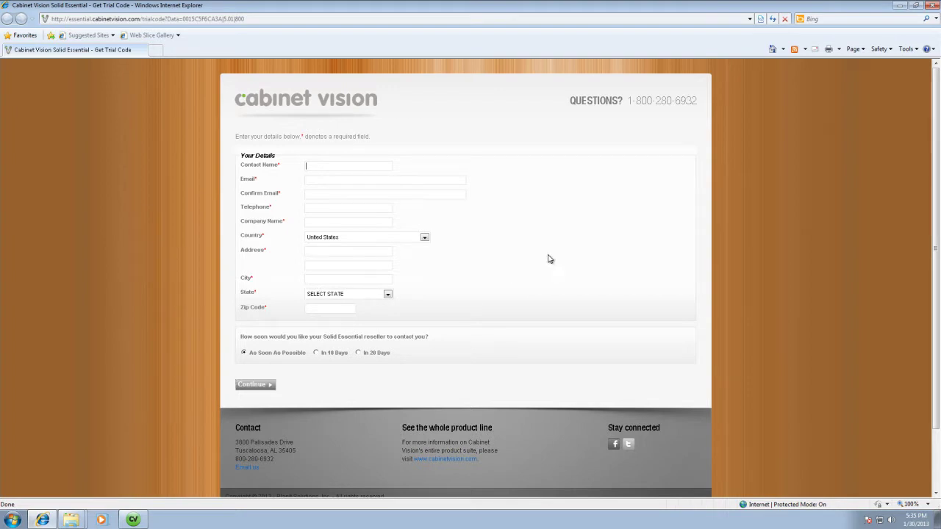
{"action": "left_click", "coordinate": [933, 5]}
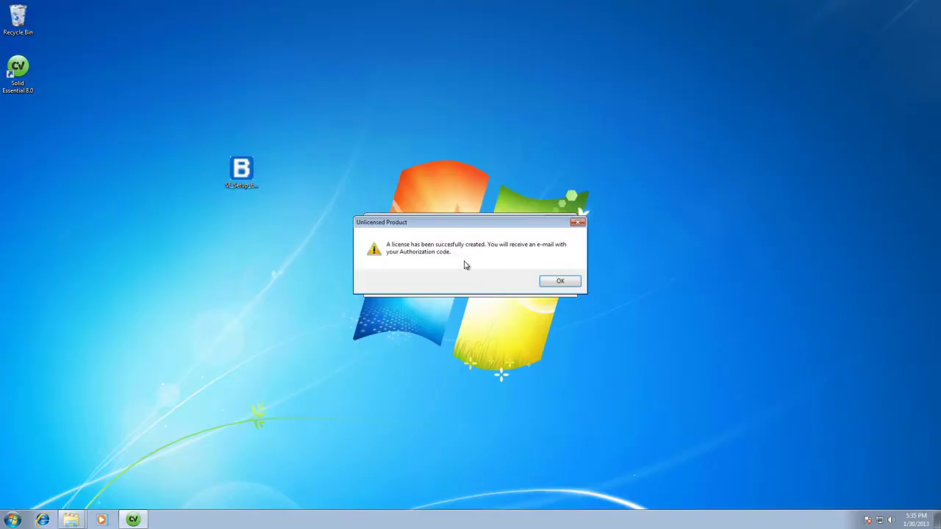
Acknowledge the Unlicensed Product message and confirm the Product License dialog.
{"action": "left_click", "coordinate": [560, 280]}
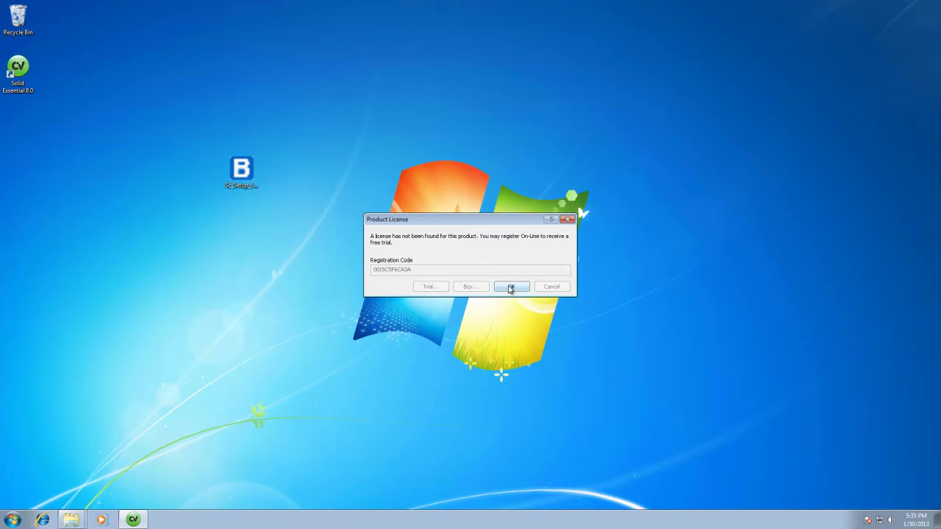
{"action": "left_click", "coordinate": [510, 287]}
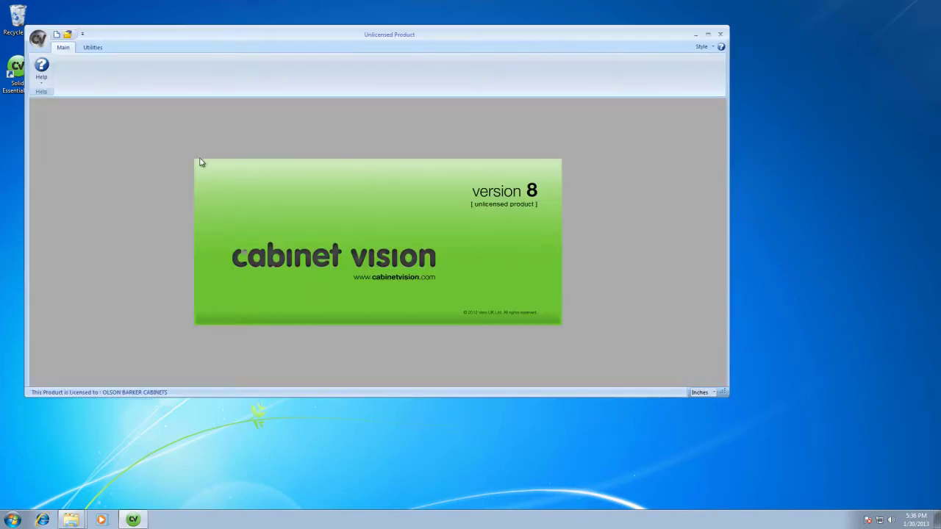
Maximize the program window and paste the three codes into Utilities > Authorization Code.
{"action": "double_click", "coordinate": [252, 36]}
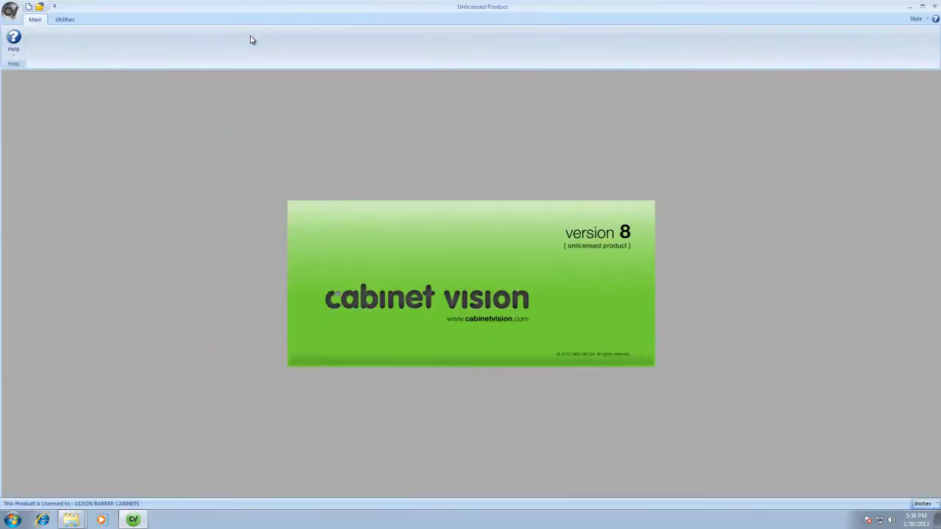
{"action": "left_click", "coordinate": [64, 21]}
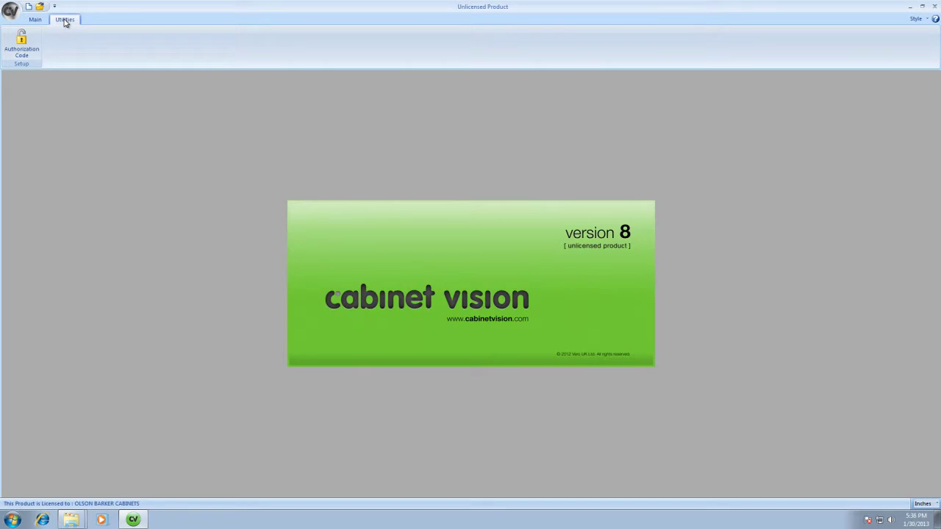
{"action": "left_click", "coordinate": [23, 42]}
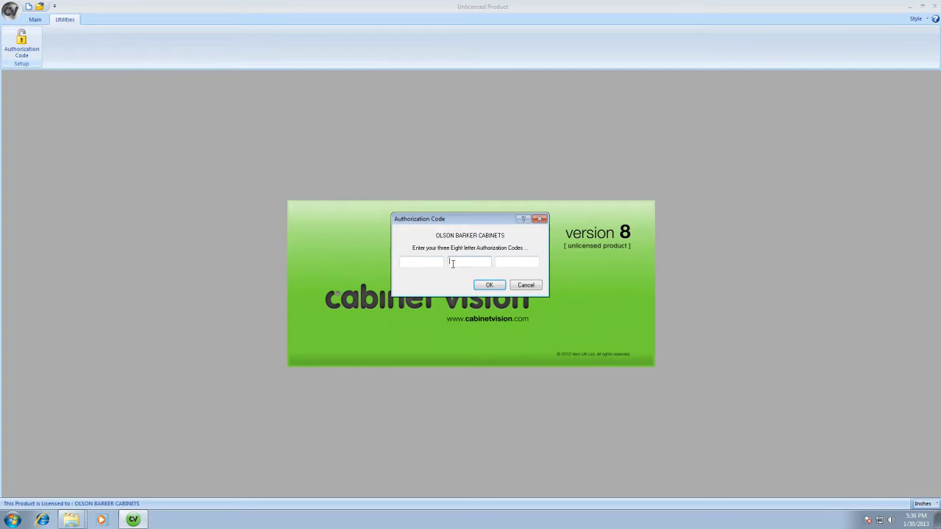
{"action": "left_click", "coordinate": [523, 261]}
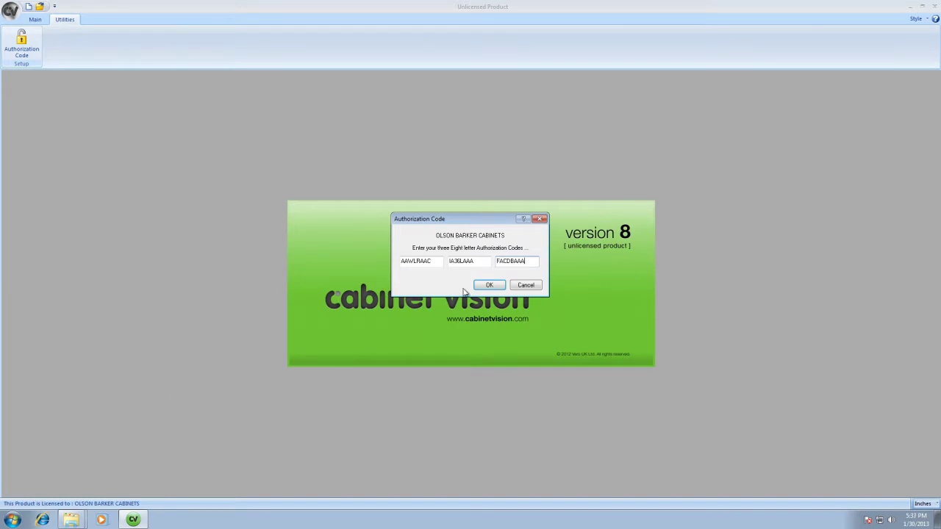
{"action": "left_click", "coordinate": [490, 286]}
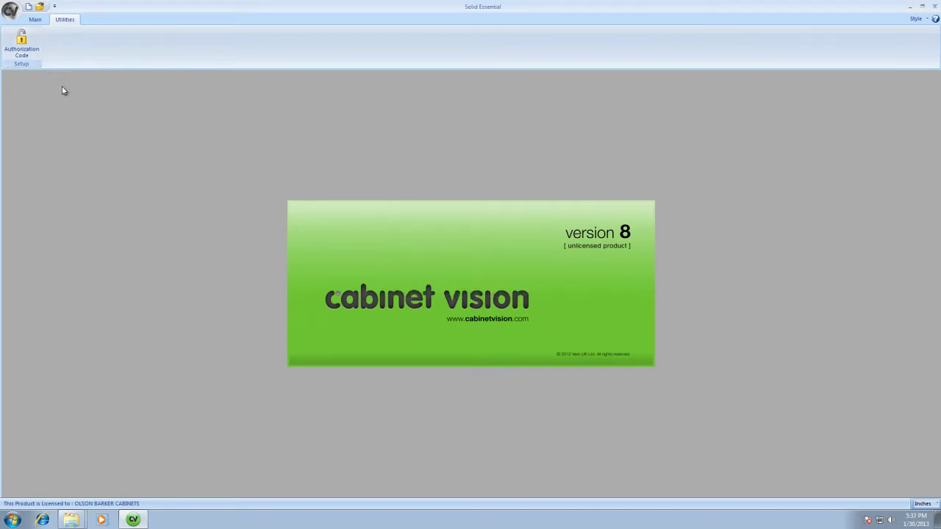
{"action": "left_click", "coordinate": [35, 21]}
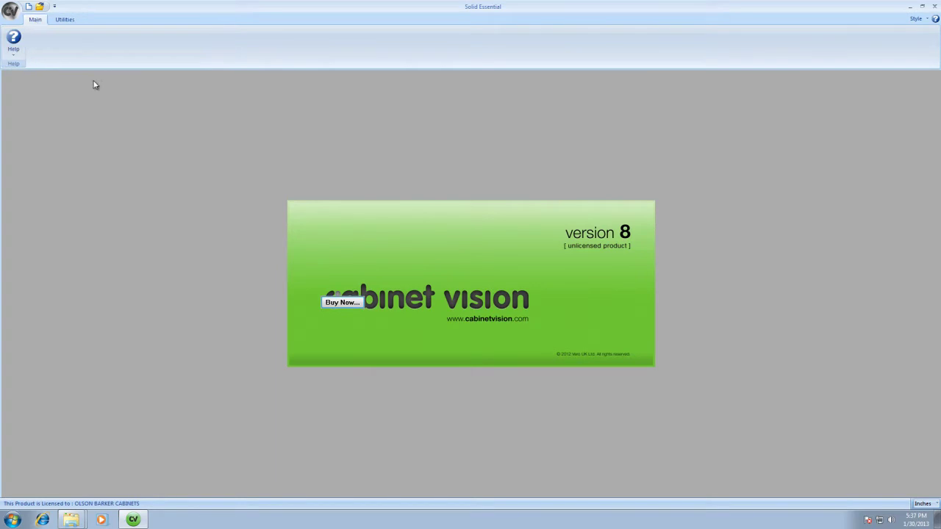
{"action": "left_click", "coordinate": [65, 19]}
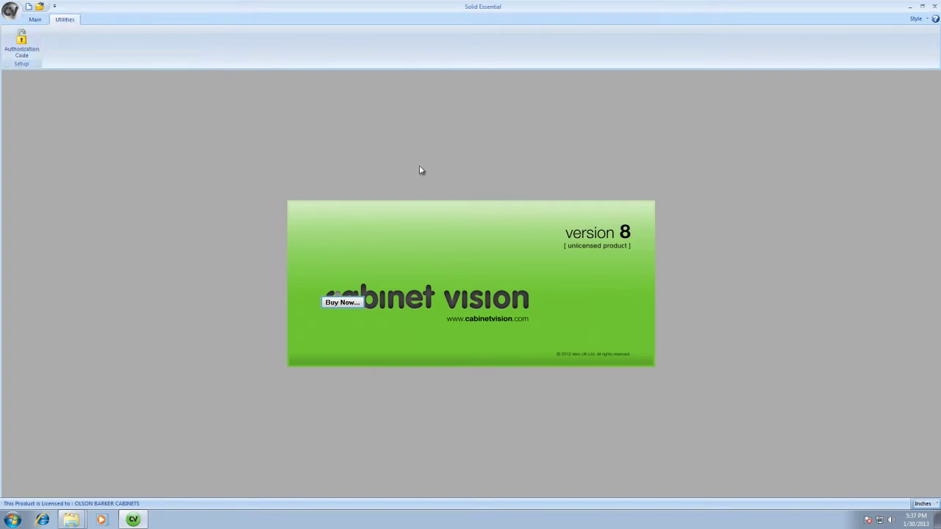
Start a new job and keep Barker Frameless cabinet, drawer box and roll-out construction.
{"action": "left_click", "coordinate": [28, 7]}
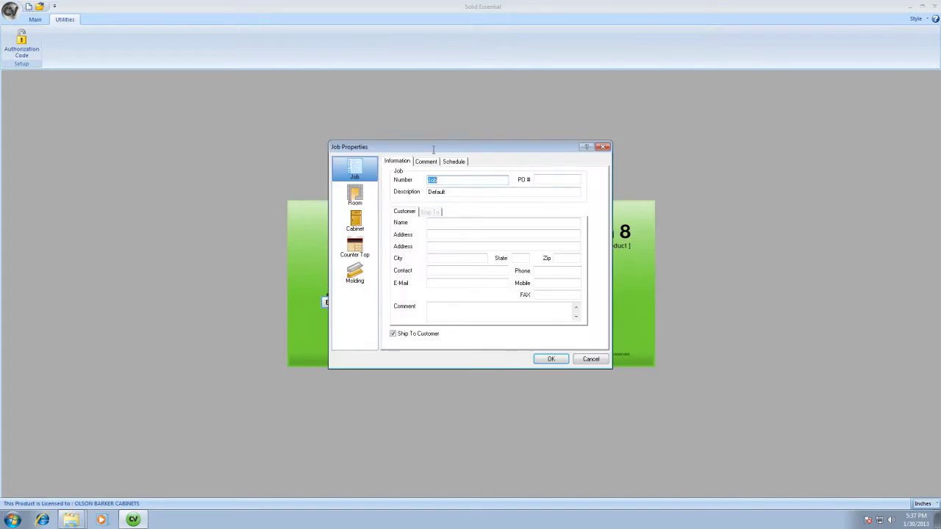
{"action": "left_click", "coordinate": [451, 163]}
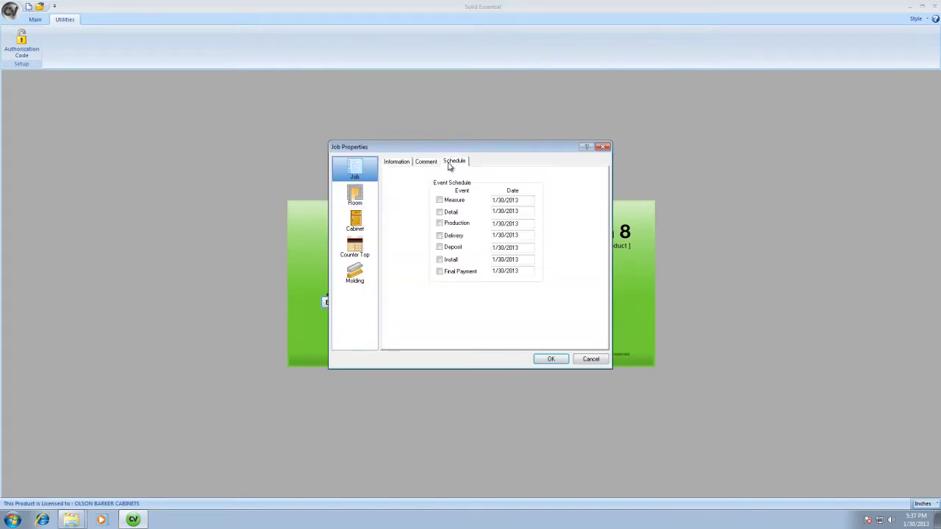
{"action": "left_click", "coordinate": [362, 194]}
{"action": "left_click", "coordinate": [364, 219]}
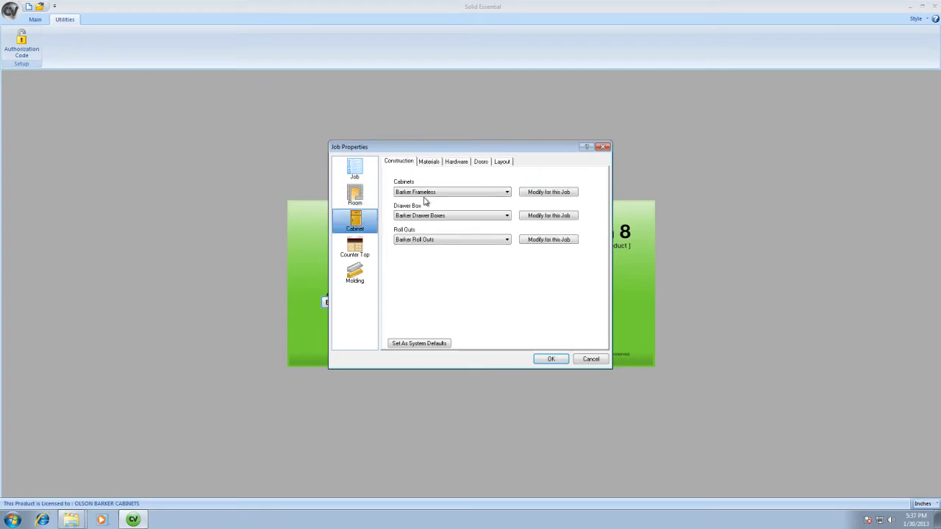
{"action": "left_click", "coordinate": [426, 193]}
{"action": "left_click", "coordinate": [427, 199]}
{"action": "left_click", "coordinate": [429, 216]}
{"action": "left_click", "coordinate": [431, 224]}
{"action": "left_click", "coordinate": [437, 240]}
{"action": "left_click", "coordinate": [434, 247]}
Review the Alder materials, hardware, Shaker Inset doors, countertop and molding settings, then accept.
{"action": "left_click", "coordinate": [429, 162]}
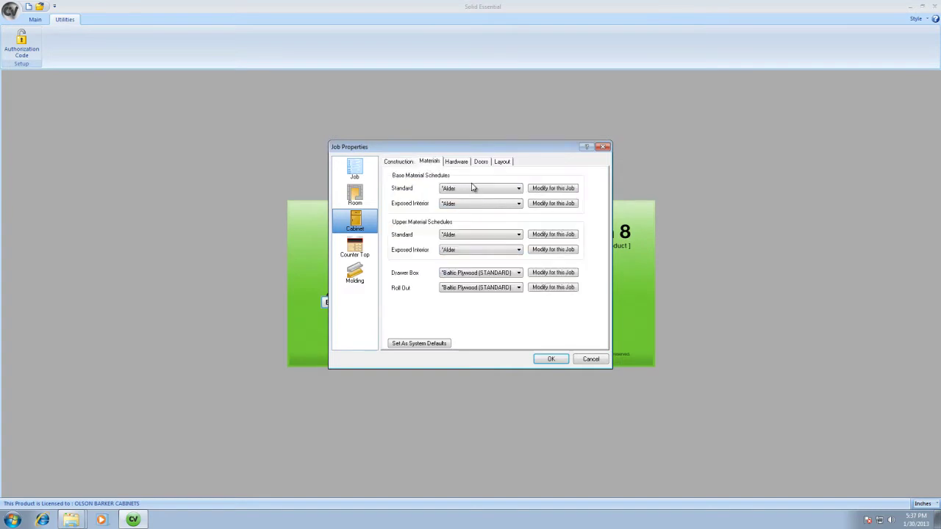
{"action": "left_click", "coordinate": [458, 163]}
{"action": "left_click", "coordinate": [479, 162]}
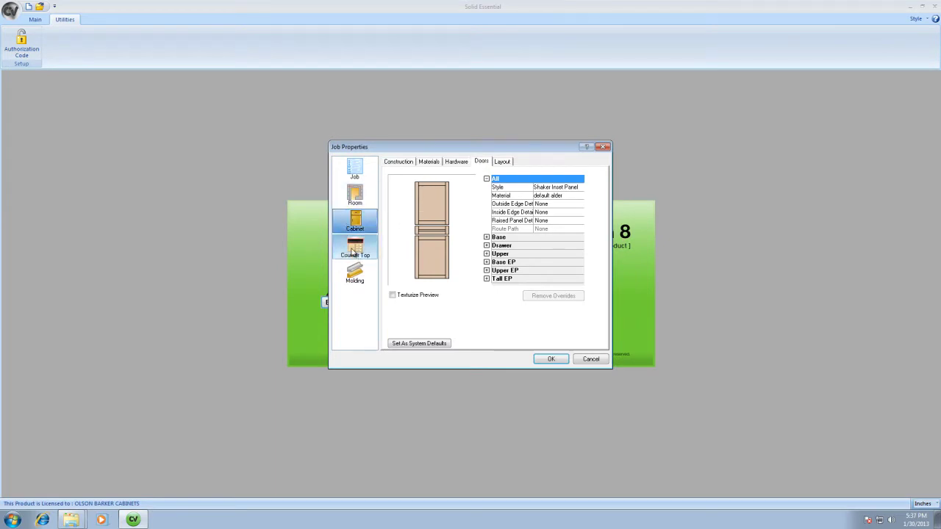
{"action": "left_click", "coordinate": [355, 248]}
{"action": "left_click", "coordinate": [355, 272]}
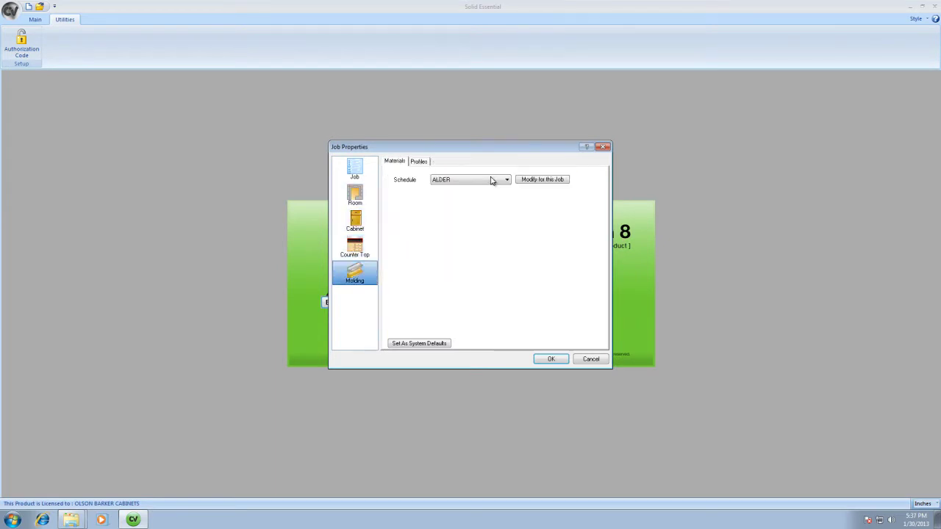
{"action": "left_click", "coordinate": [551, 358]}
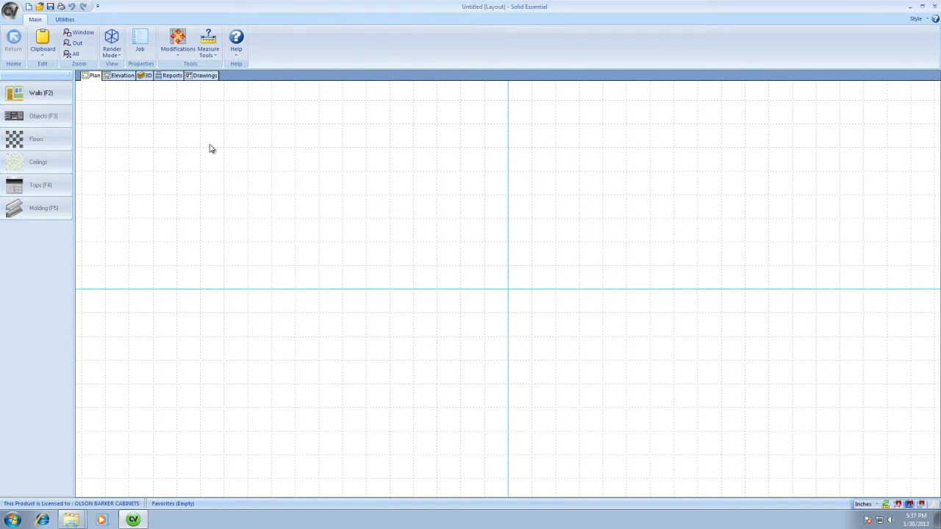
Draw the horizontal 136 1/2 first wall with the F2 Walls tool.
{"action": "key", "text": "F2"}
{"action": "left_click", "coordinate": [280, 218]}
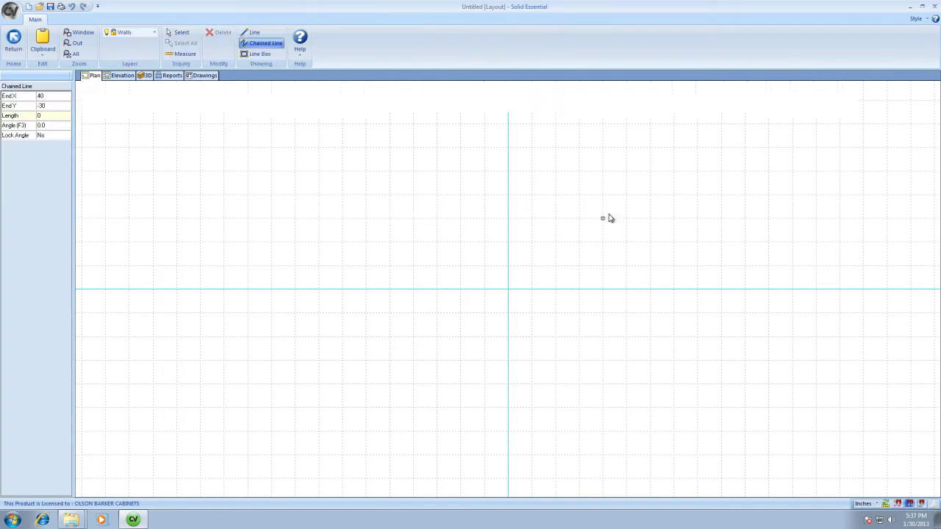
{"action": "left_click", "coordinate": [608, 218]}
{"action": "left_click", "coordinate": [15, 43]}
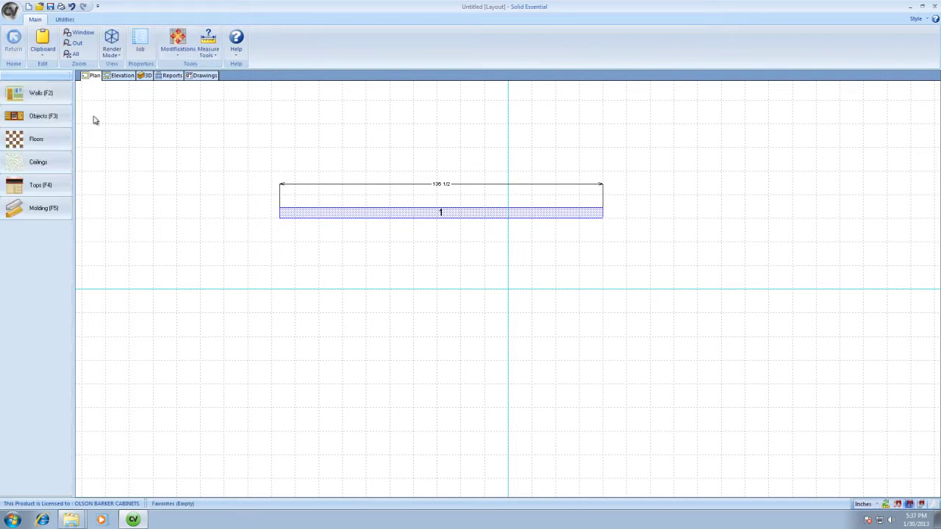
Draw an extra 150 wall below, then select and delete it.
{"action": "left_click", "coordinate": [39, 91]}
{"action": "left_click", "coordinate": [272, 296]}
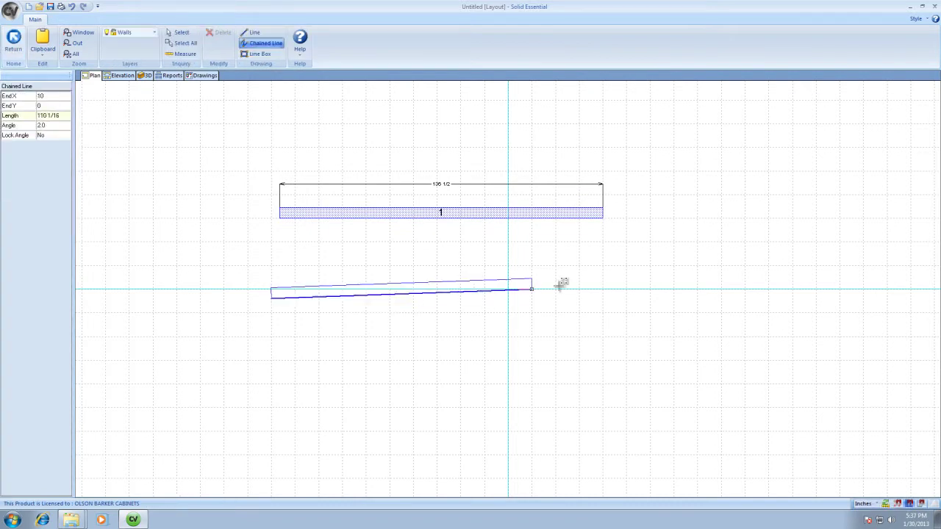
{"action": "left_click", "coordinate": [623, 299]}
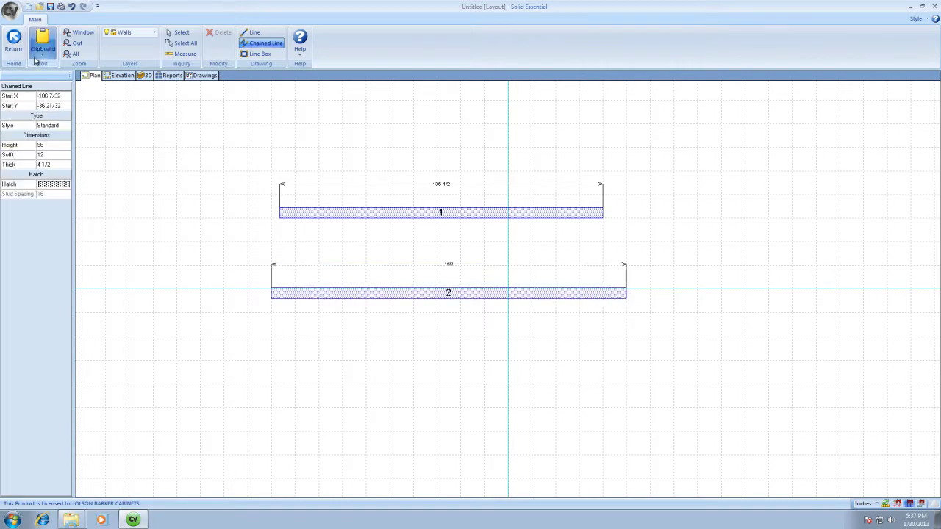
{"action": "left_click", "coordinate": [17, 44]}
{"action": "left_click", "coordinate": [372, 297]}
{"action": "key", "text": "Delete"}
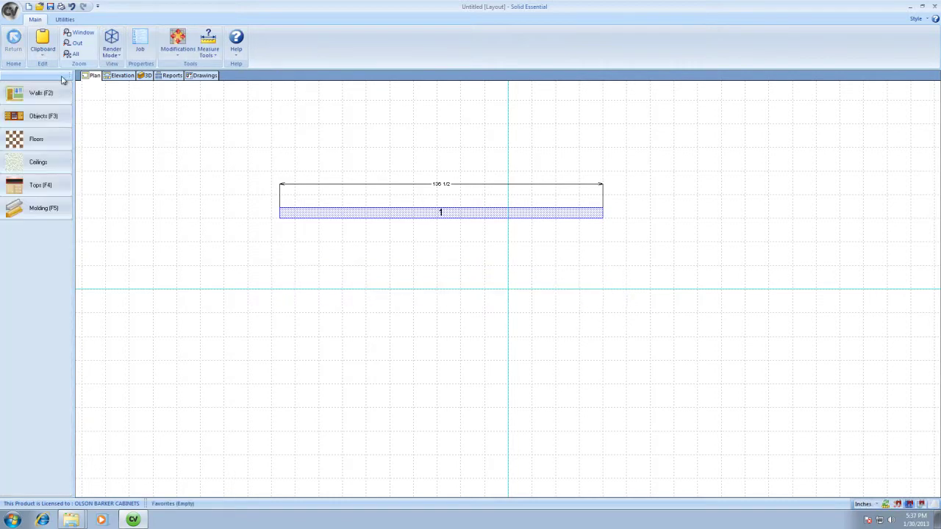
Add a vertical wall running down from the first wall's left end to form the L.
{"action": "left_click", "coordinate": [41, 92]}
{"action": "left_click", "coordinate": [279, 218]}
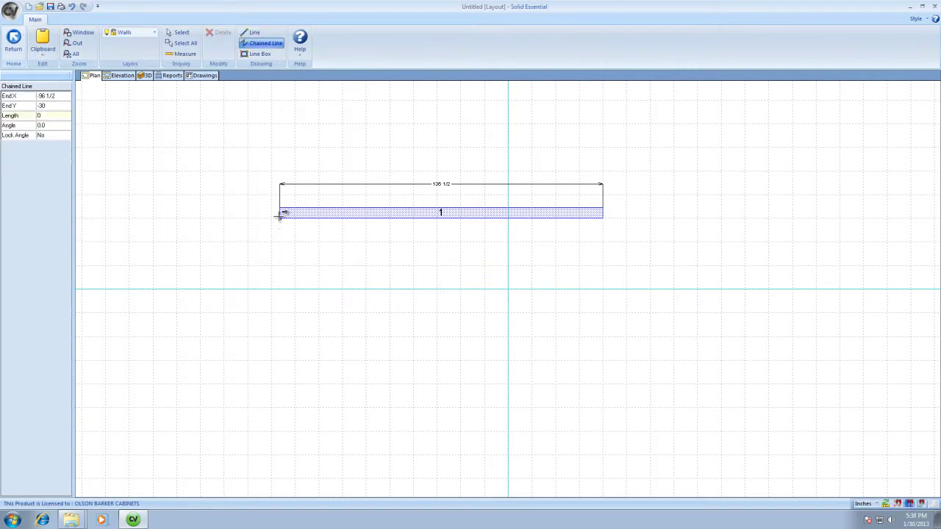
{"action": "left_click", "coordinate": [280, 446]}
{"action": "key", "text": "Escape"}
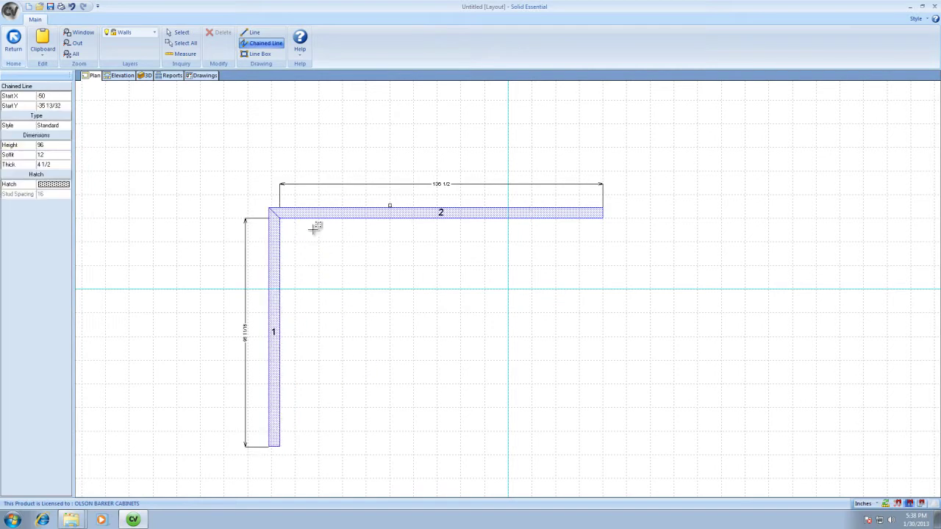
{"action": "left_click", "coordinate": [13, 42]}
Place a front-sink base cabinet from Custom Cabinets > BASE along wall 2.
{"action": "left_click", "coordinate": [46, 120]}
{"action": "left_click", "coordinate": [28, 89]}
{"action": "left_click", "coordinate": [29, 120]}
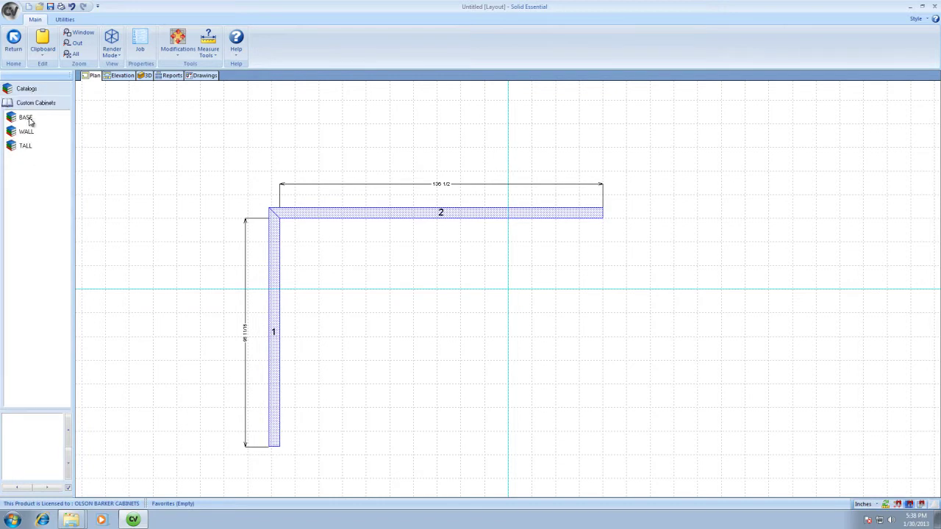
{"action": "left_click", "coordinate": [30, 120]}
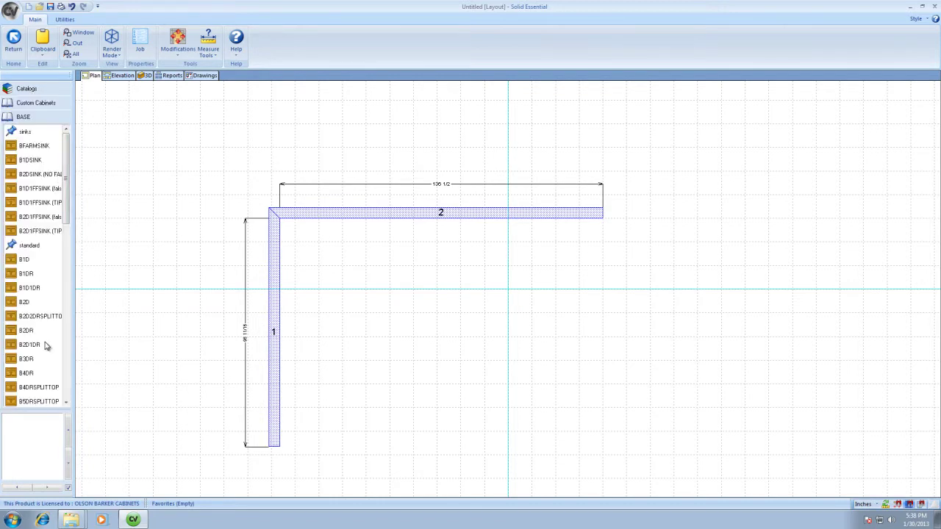
{"action": "left_click", "coordinate": [29, 204]}
{"action": "left_click", "coordinate": [439, 244]}
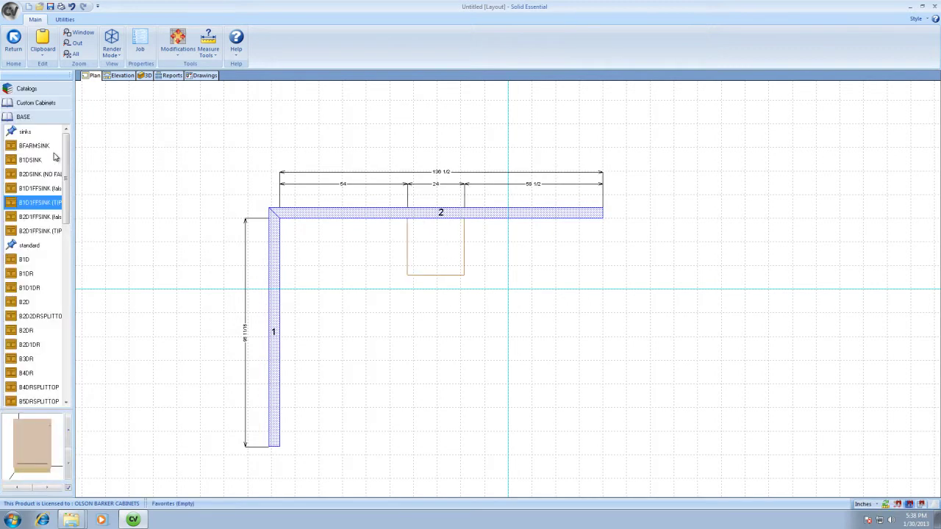
Add a B2D base beside the sink and a B90 lazy susan in the corner.
{"action": "left_click_drag", "start_coordinate": [67, 179], "coordinate": [67, 203]}
{"action": "left_click", "coordinate": [55, 233]}
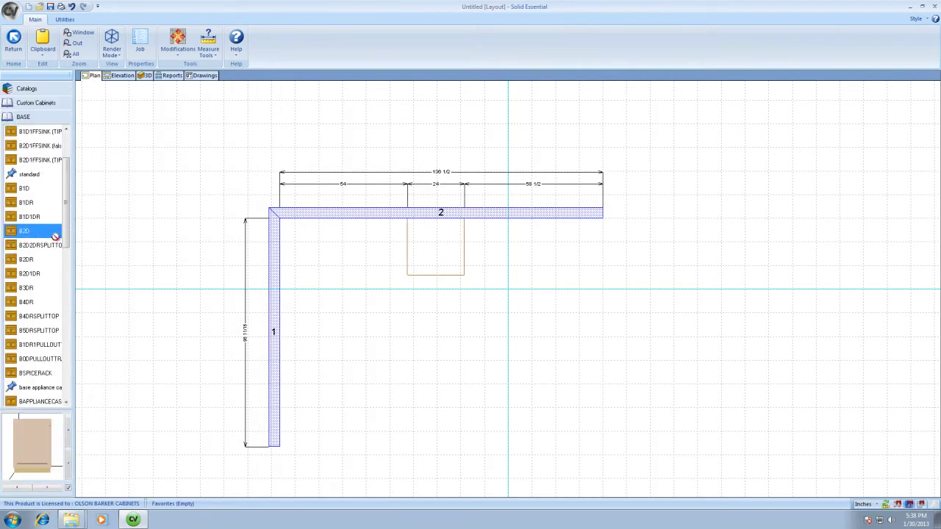
{"action": "left_click", "coordinate": [483, 247]}
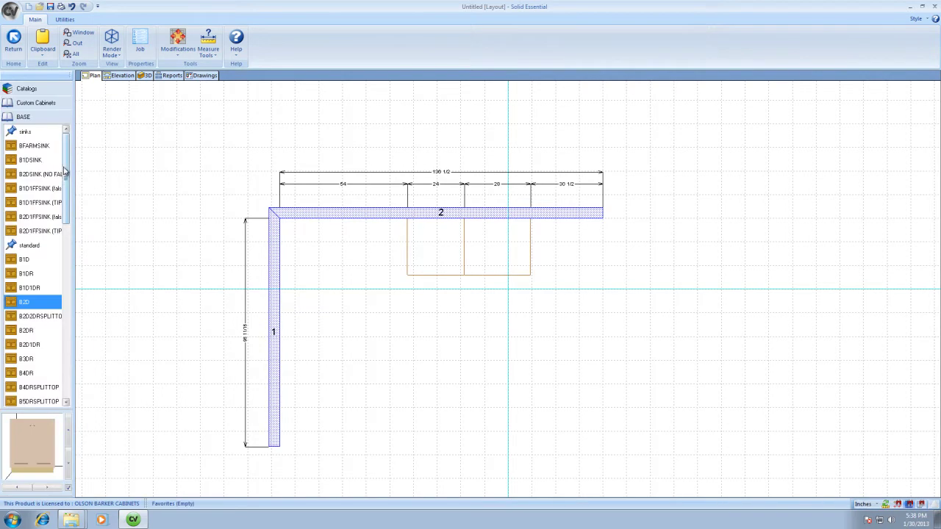
{"action": "left_click_drag", "start_coordinate": [67, 192], "coordinate": [74, 259]}
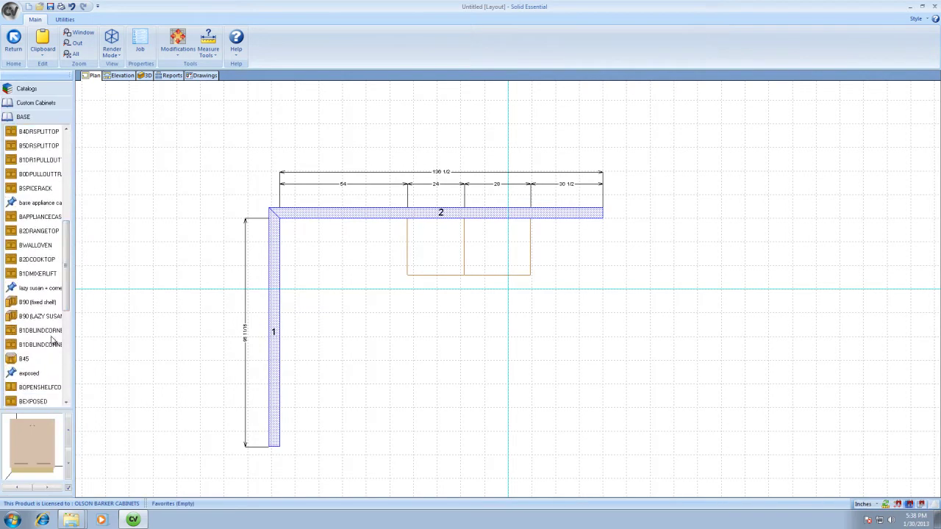
{"action": "left_click", "coordinate": [37, 318]}
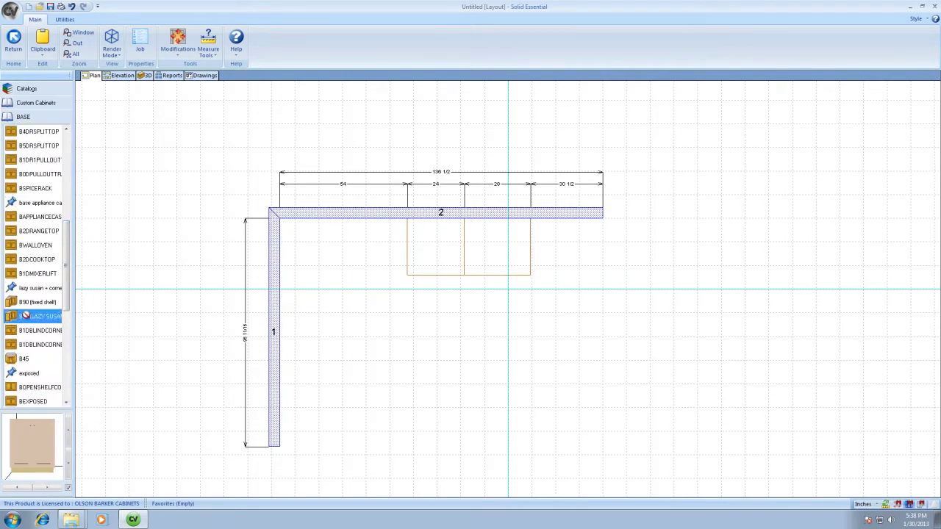
{"action": "left_click", "coordinate": [320, 256]}
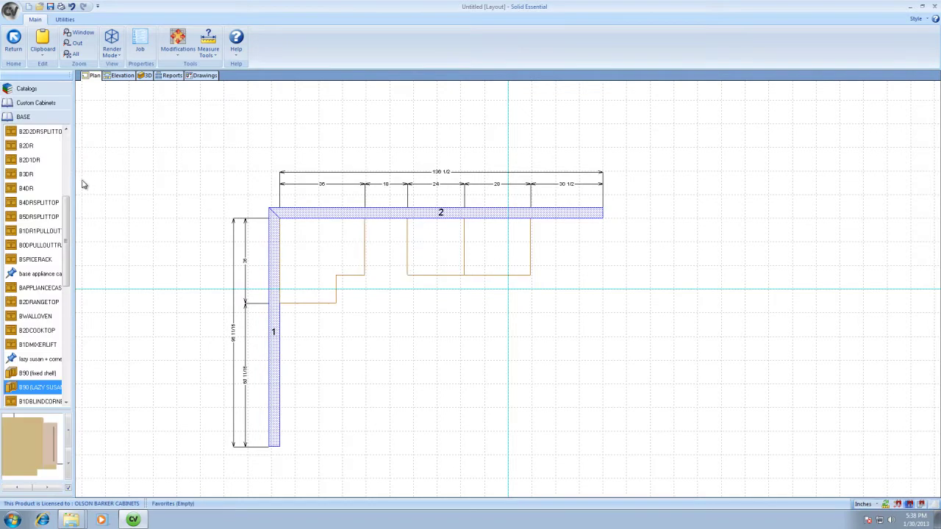
Place 18-wide B3DR drawer cabinets in the gap and on wall 1.
{"action": "left_click", "coordinate": [28, 175]}
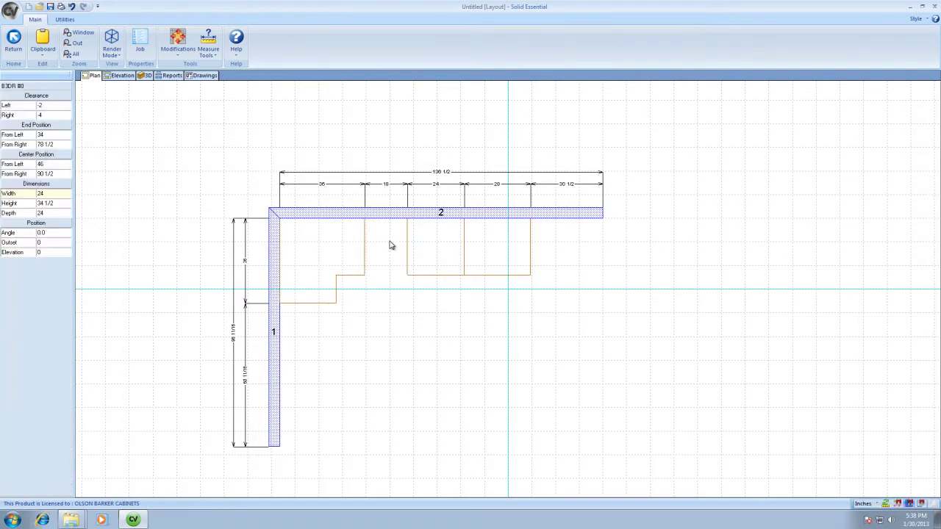
{"action": "left_click", "coordinate": [382, 263]}
{"action": "left_click", "coordinate": [390, 262]}
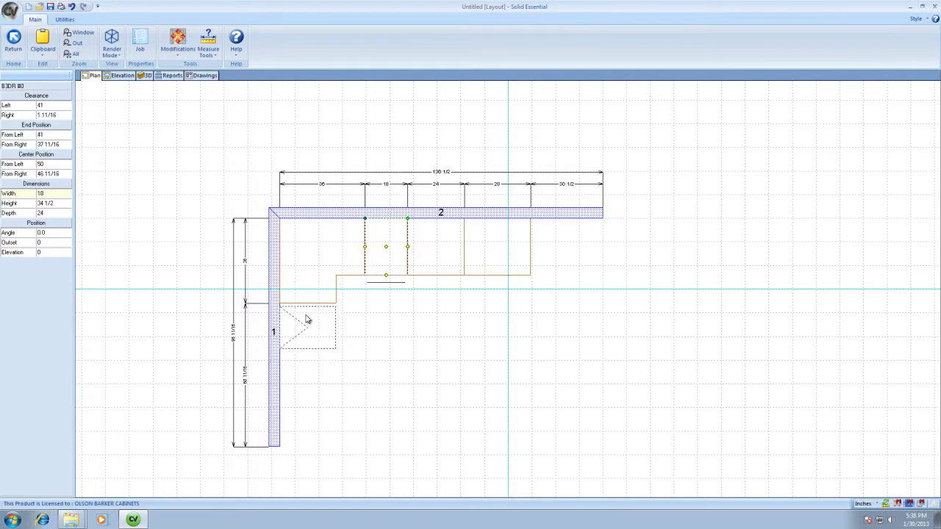
{"action": "left_click", "coordinate": [378, 309]}
{"action": "right_click", "coordinate": [336, 300]}
{"action": "left_click", "coordinate": [212, 182]}
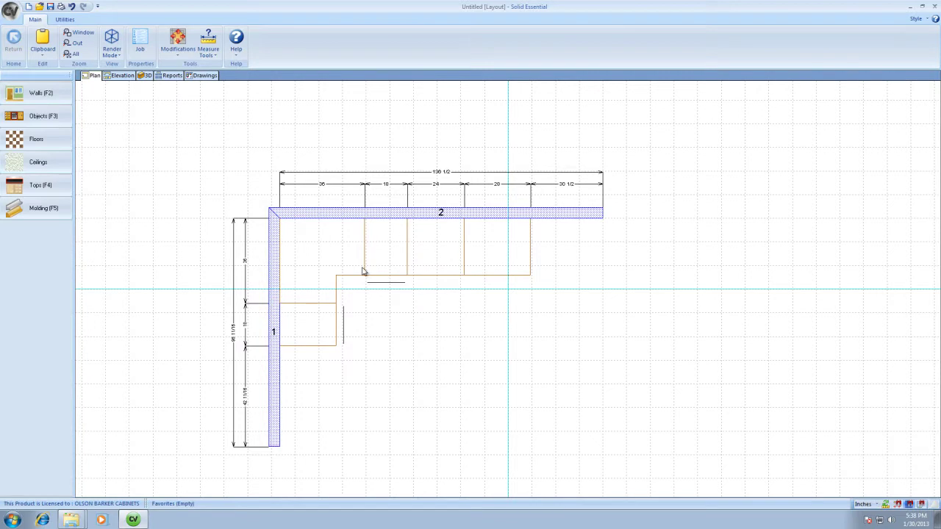
Switch to the 3D view, orbit and zoom to frame the L-shaped base cabinet run.
{"action": "left_click", "coordinate": [144, 76]}
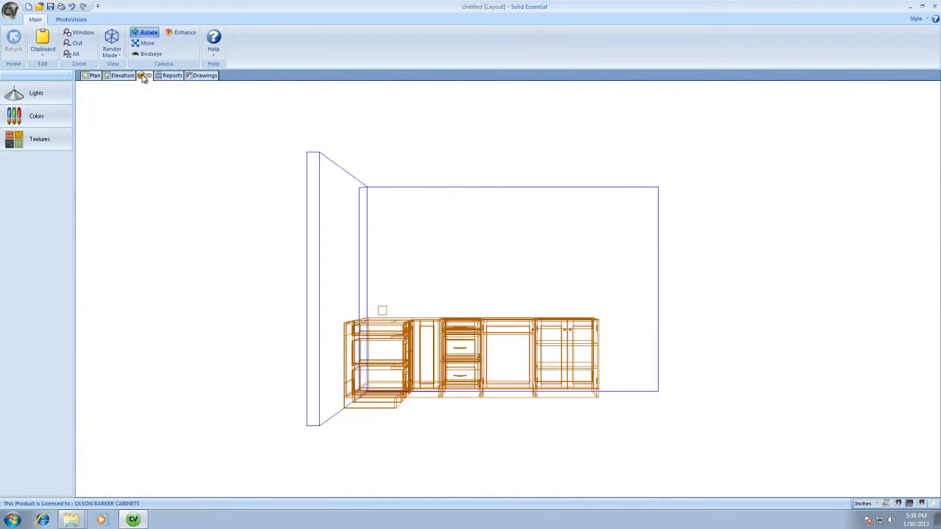
{"action": "left_click_drag", "start_coordinate": [738, 180], "coordinate": [618, 358]}
{"action": "scroll", "coordinate": [617, 358], "scroll_direction": "up", "scroll_amount": 8}
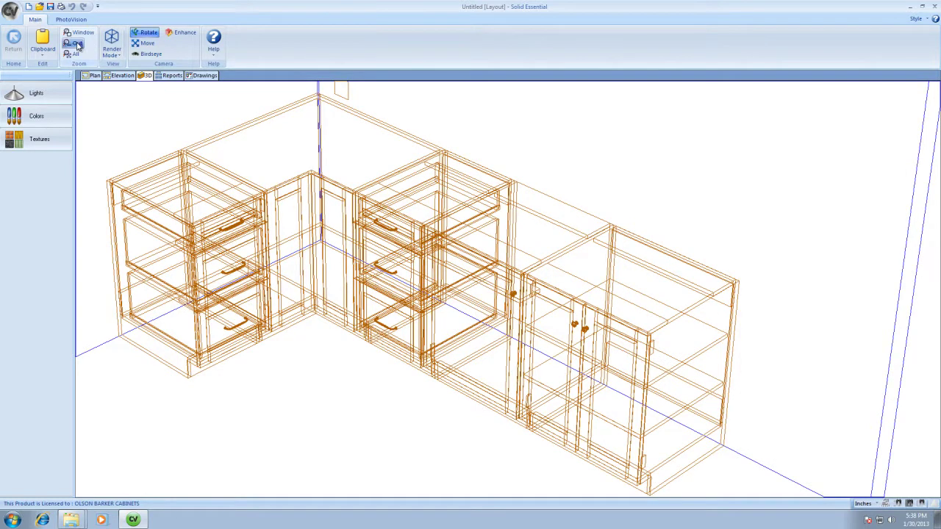
{"action": "left_click", "coordinate": [79, 32]}
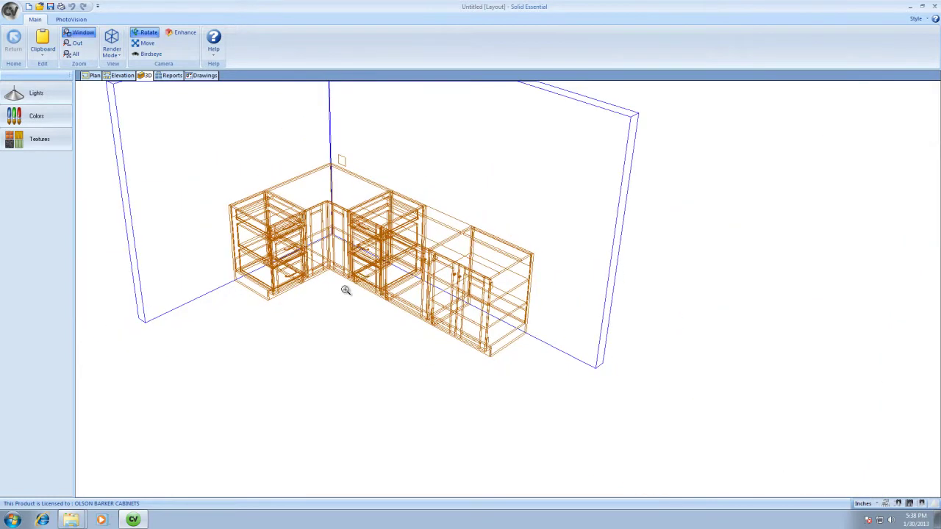
{"action": "left_click_drag", "start_coordinate": [294, 341], "coordinate": [588, 154]}
{"action": "scroll", "coordinate": [273, 178], "scroll_direction": "down", "scroll_amount": 3}
{"action": "scroll", "coordinate": [274, 183], "scroll_direction": "up", "scroll_amount": 1}
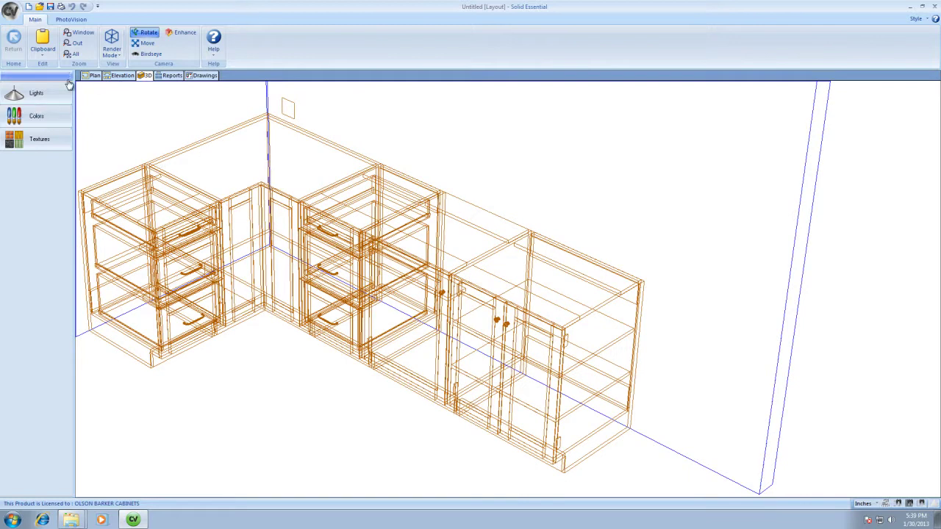
Launch a Full Architectural render from the PhotoVision tab.
{"action": "left_click", "coordinate": [73, 20]}
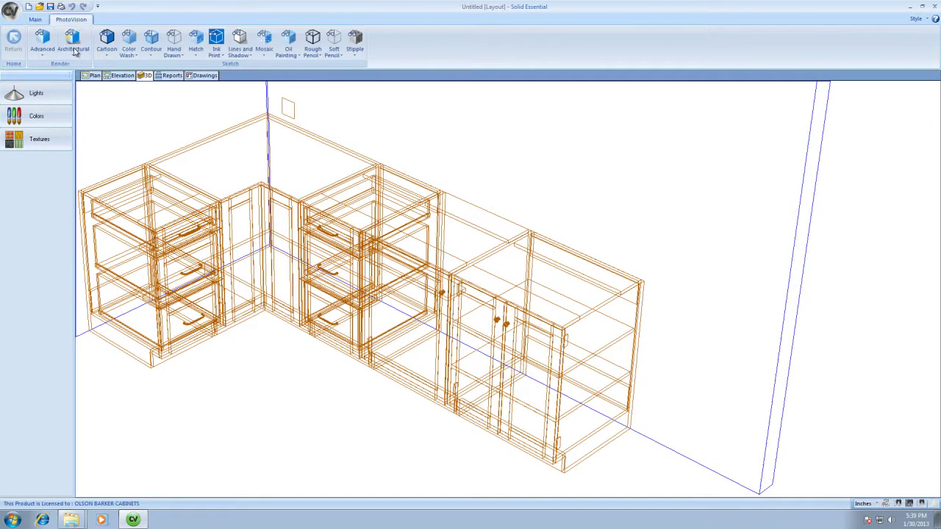
{"action": "left_click", "coordinate": [38, 21]}
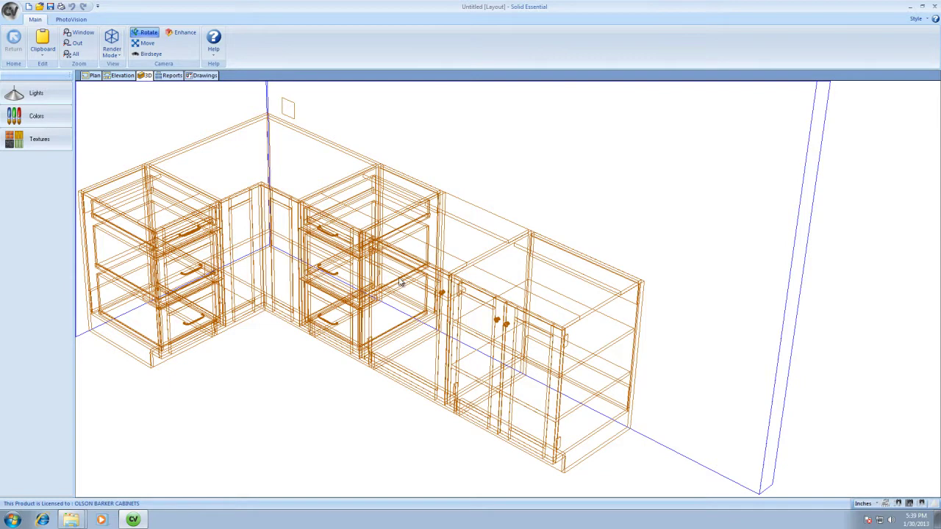
{"action": "left_click", "coordinate": [72, 20]}
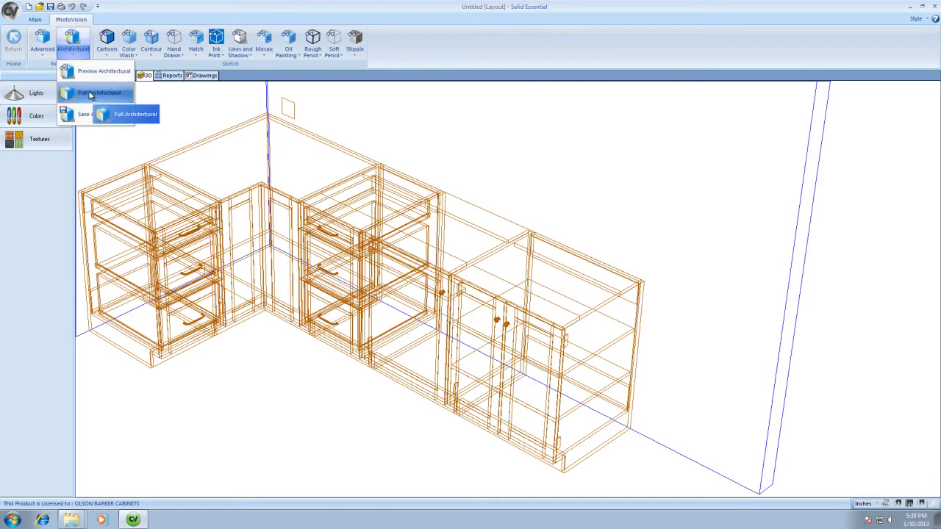
{"action": "left_click", "coordinate": [89, 94]}
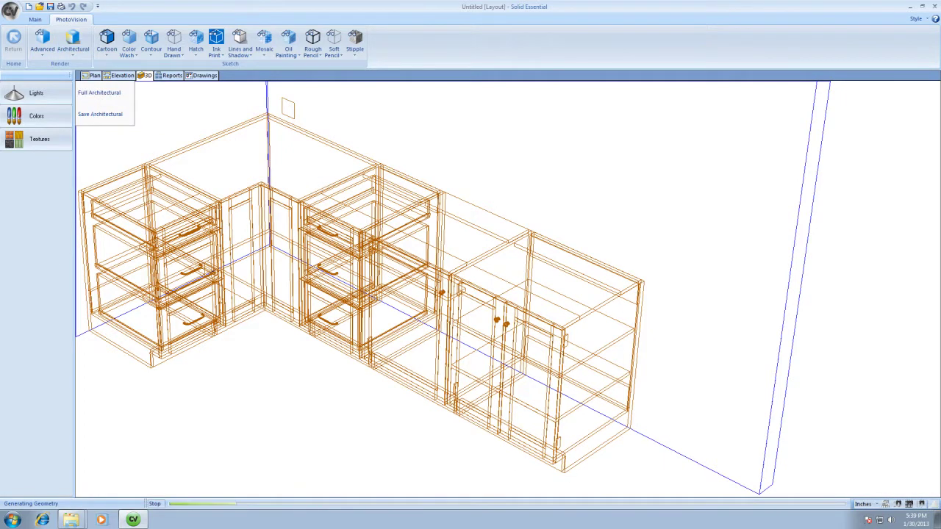